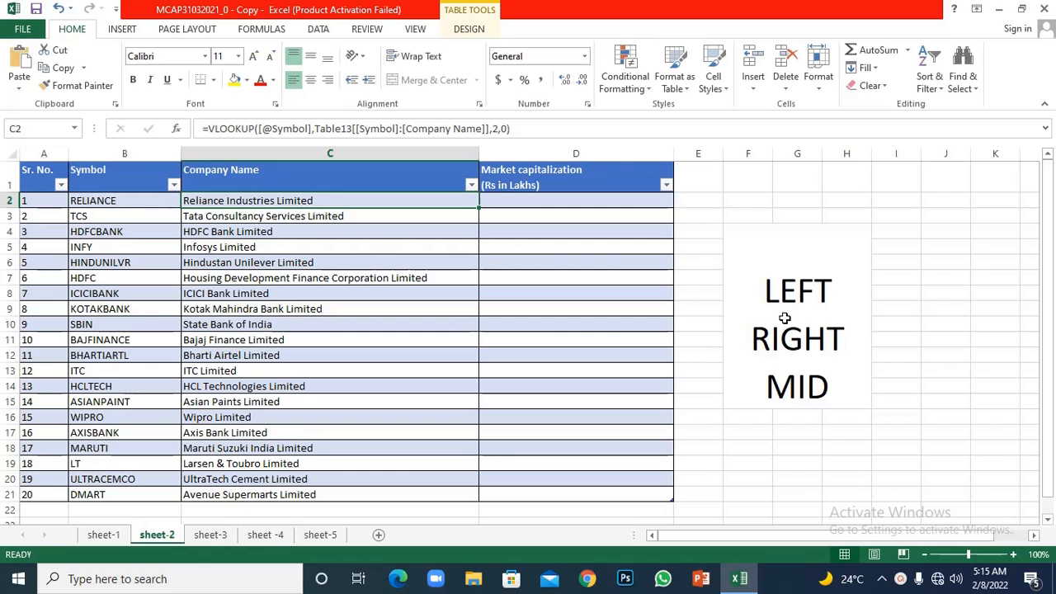
- Examine the LEFT, RIGHT, MID note and the Symbol and Company Name columns on sheet-2, and compare with the table on sheet-1
{"action": "left_click", "coordinate": [802, 302]}
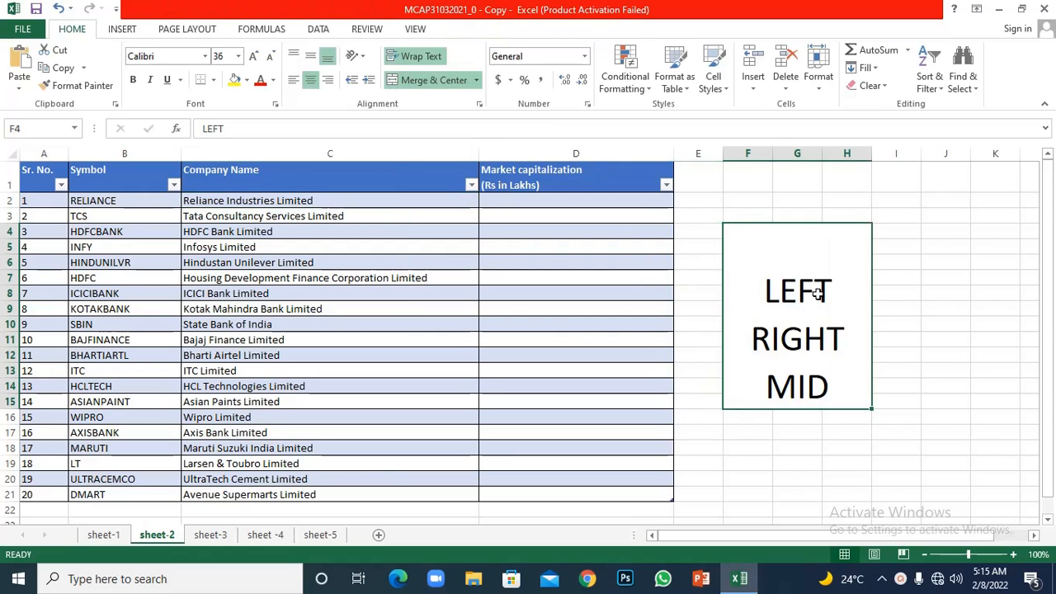
{"action": "double_click", "coordinate": [815, 294]}
{"action": "left_click", "coordinate": [815, 330]}
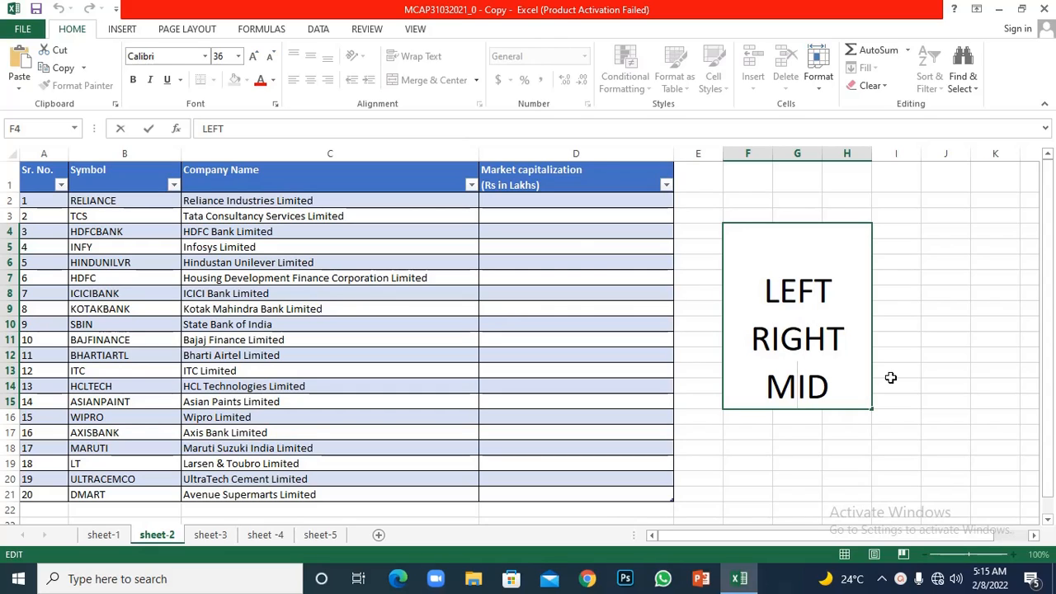
{"action": "left_click", "coordinate": [858, 388]}
{"action": "left_click", "coordinate": [147, 201]}
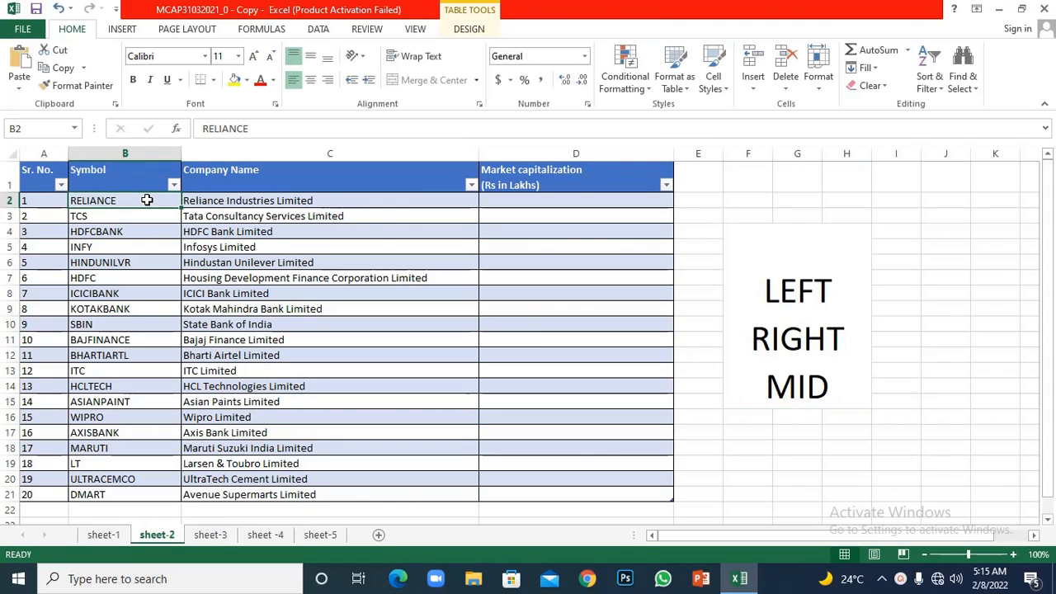
{"action": "left_click", "coordinate": [219, 202]}
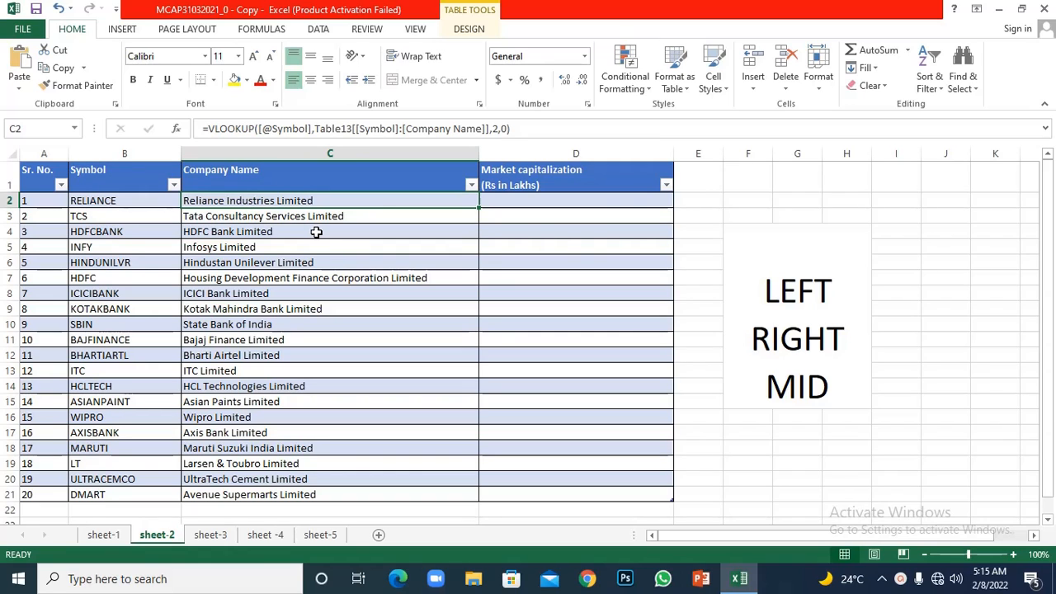
{"action": "left_click", "coordinate": [113, 538]}
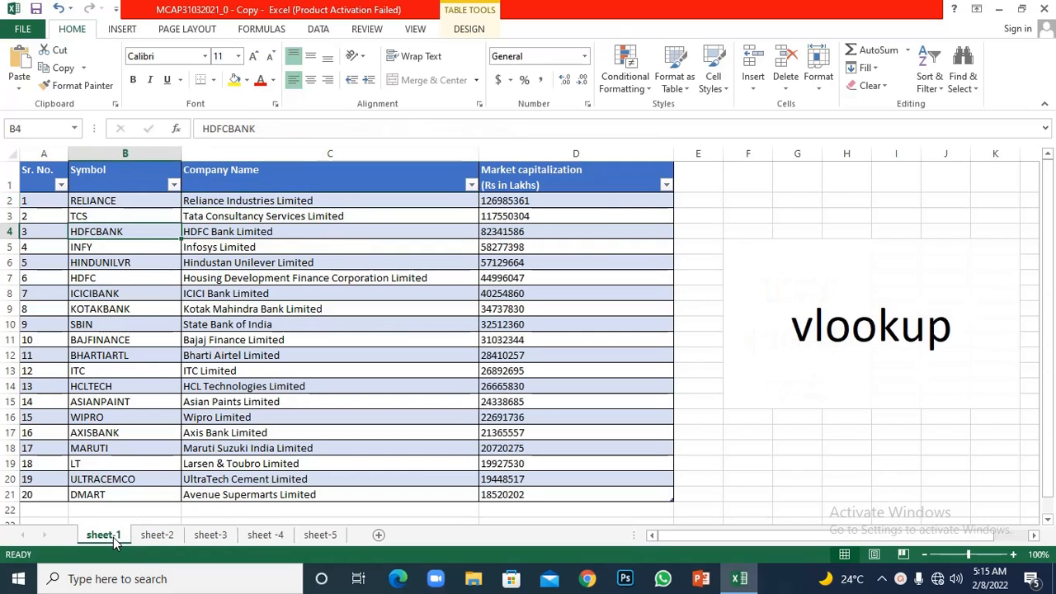
{"action": "left_click", "coordinate": [157, 536]}
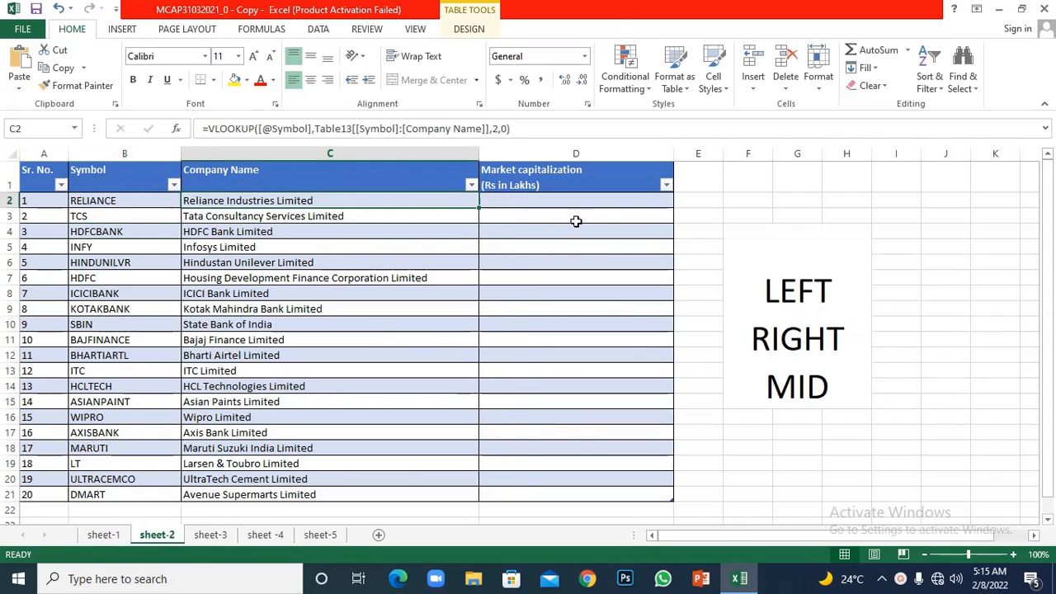
{"action": "left_click", "coordinate": [562, 198]}
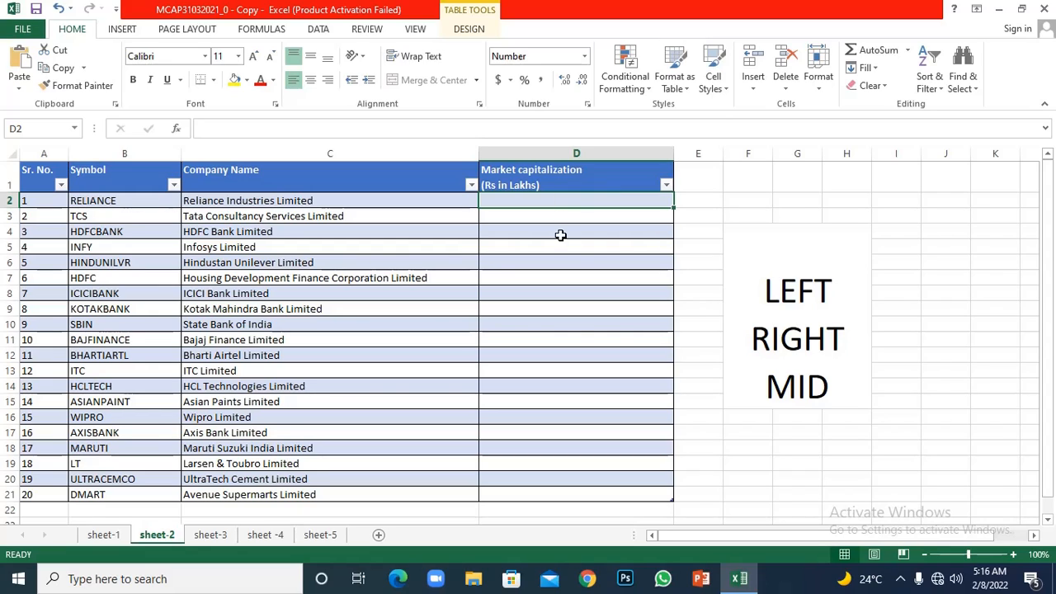
{"action": "left_click", "coordinate": [562, 235]}
{"action": "left_click", "coordinate": [565, 203]}
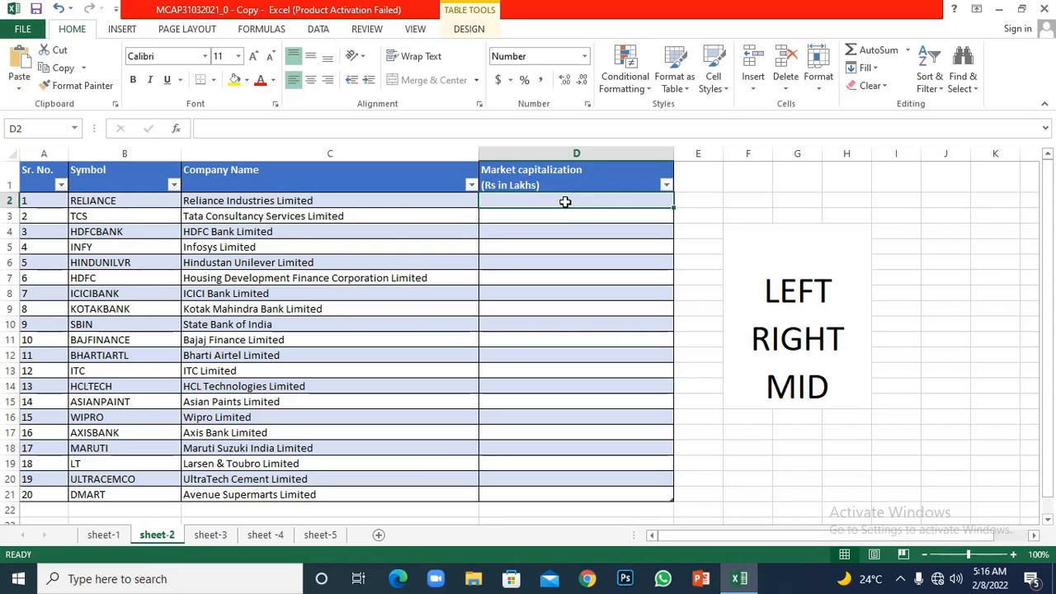
{"action": "type", "text": "="}
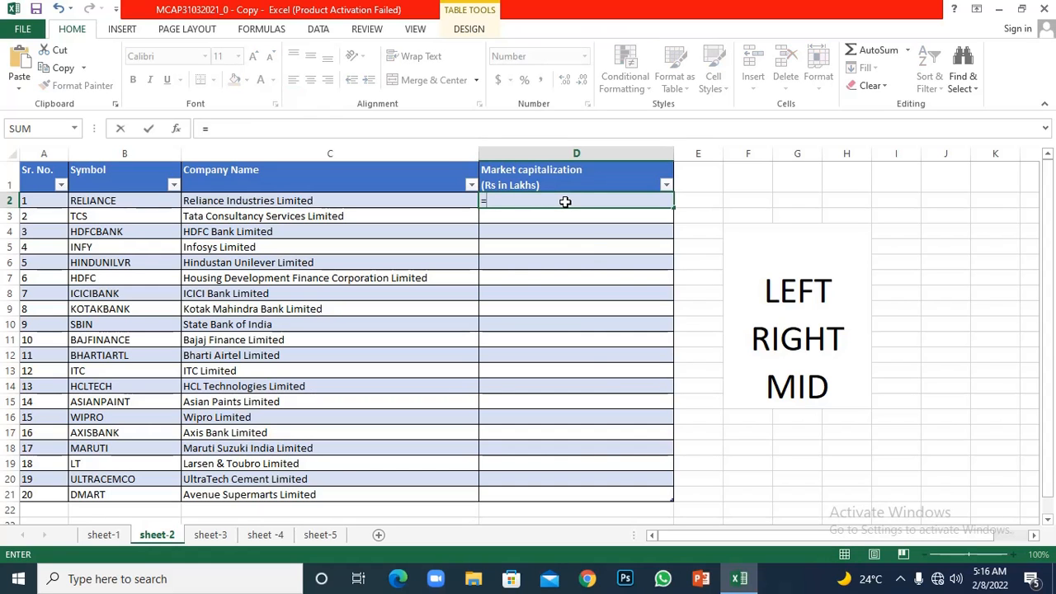
{"action": "type", "text": "LEFT"}
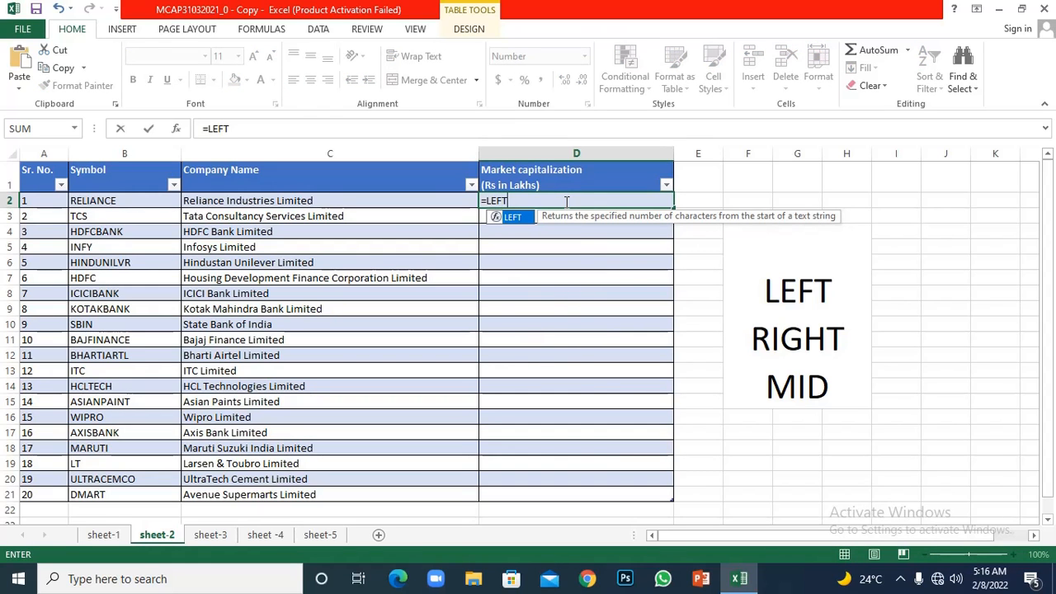
{"action": "double_click", "coordinate": [510, 217]}
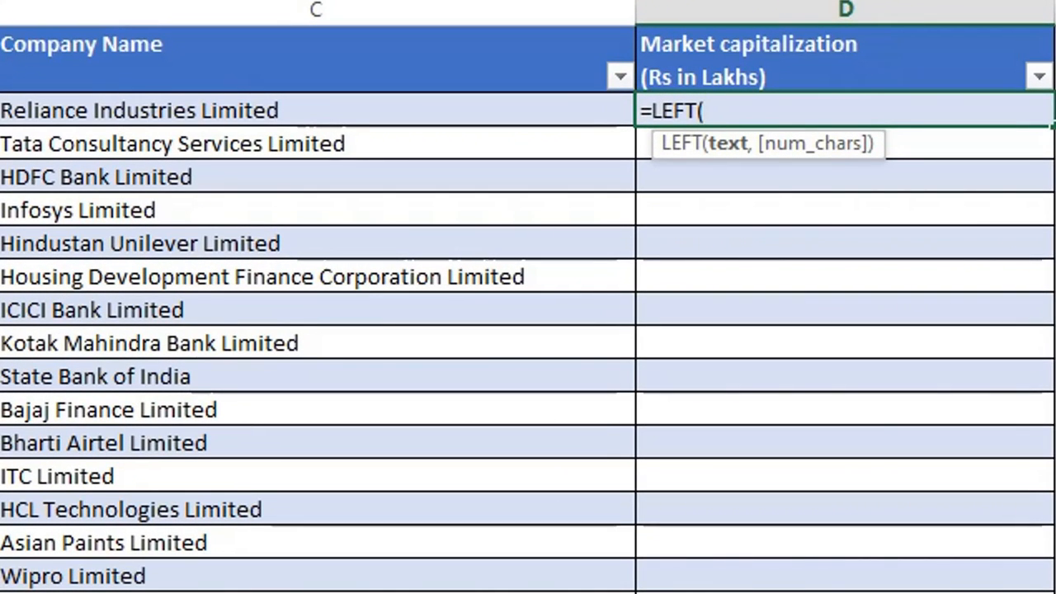
{"action": "left_click", "coordinate": [2, 110]}
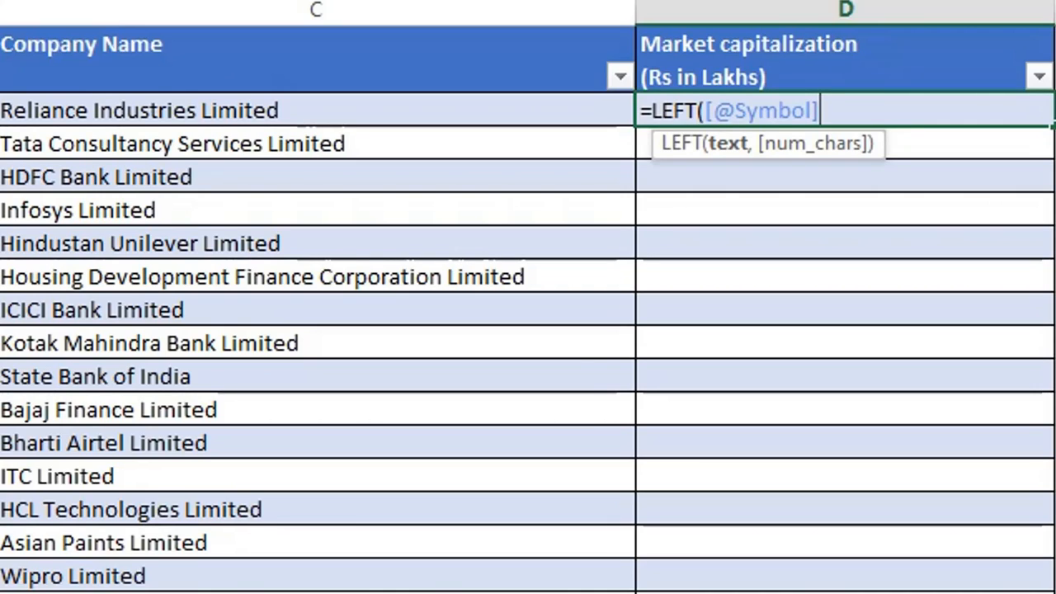
{"action": "type", "text": ","}
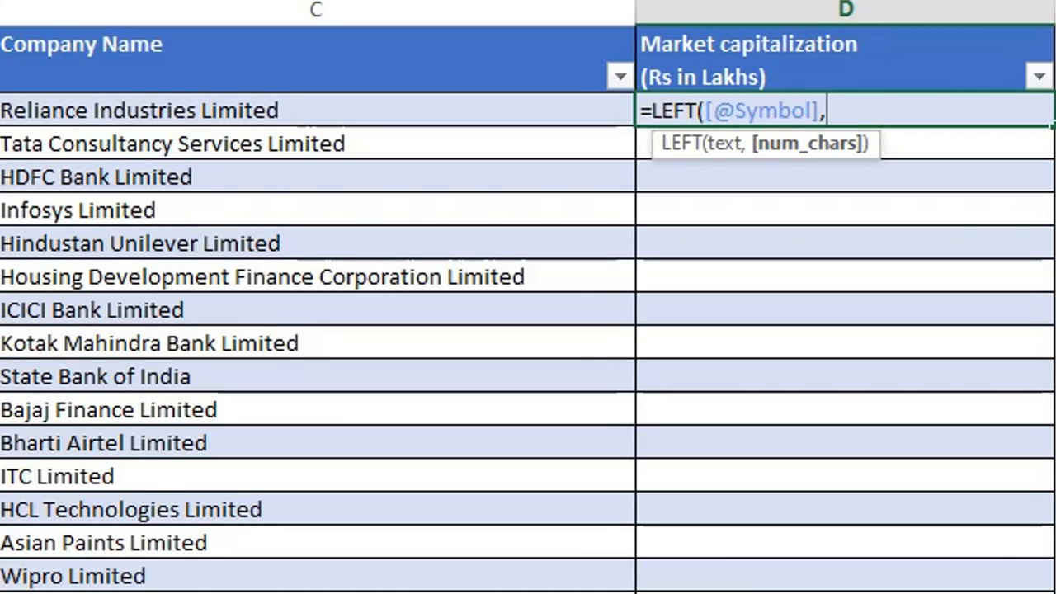
{"action": "type", "text": "3)"}
{"action": "key", "text": "Return"}
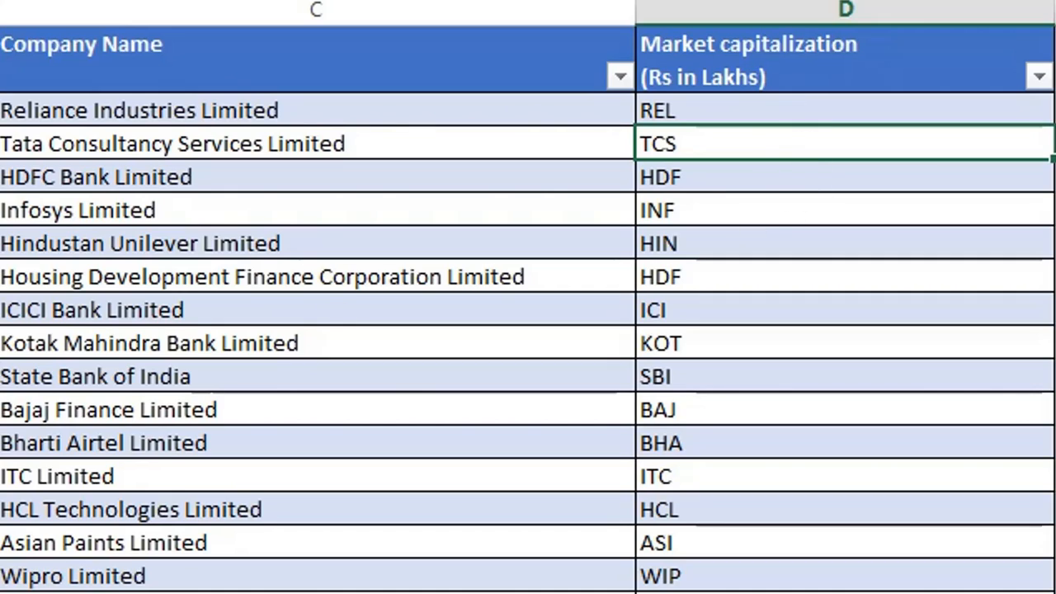
- Clear all the LEFT formula results from the Market capitalization column, from D2 down
{"action": "left_click", "coordinate": [754, 110]}
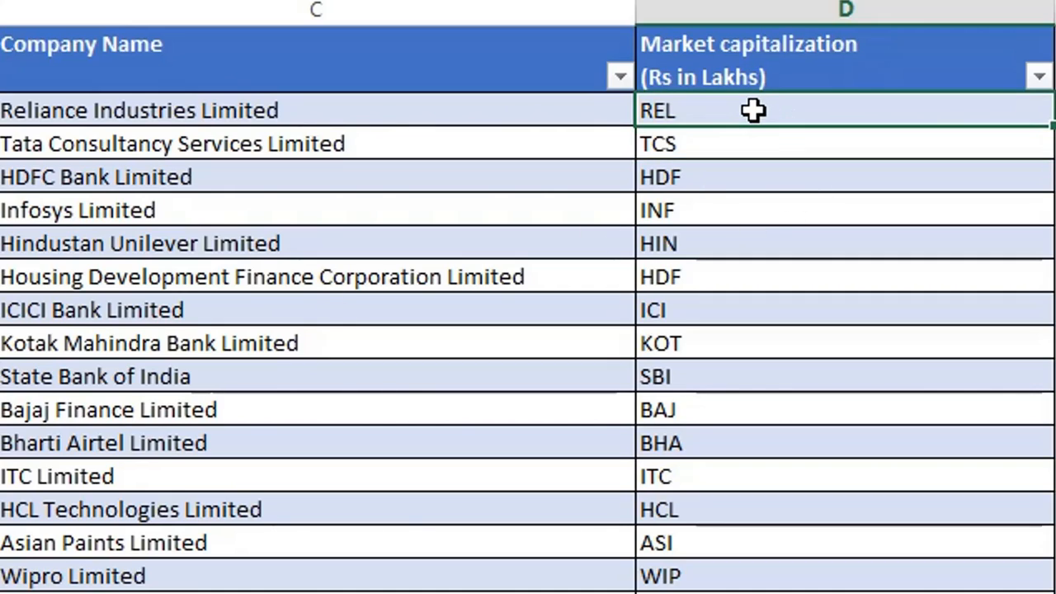
{"action": "key", "text": "ctrl+shift+Down"}
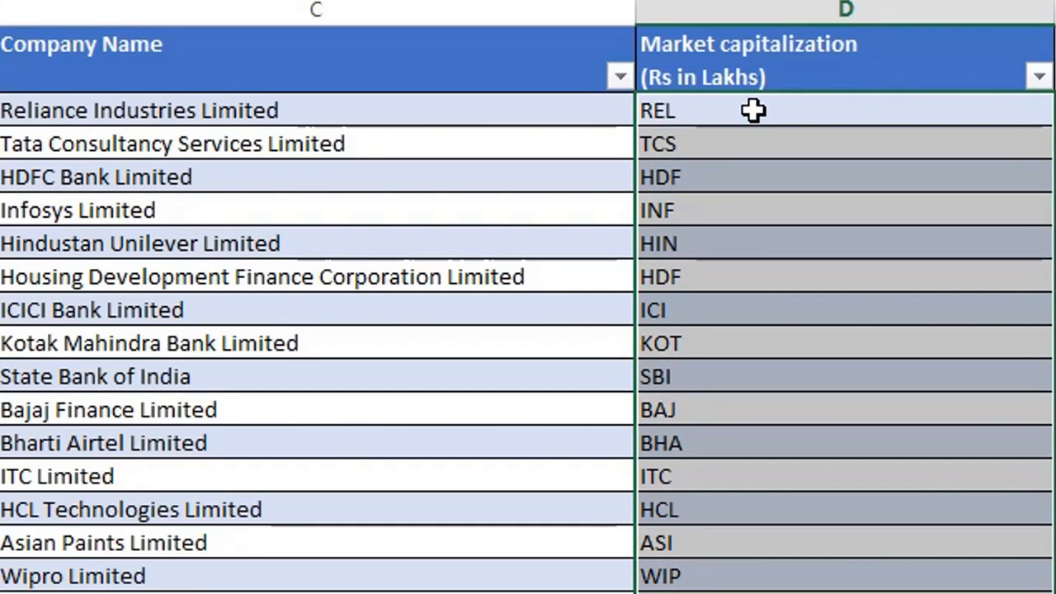
{"action": "key", "text": "Delete"}
{"action": "left_click", "coordinate": [753, 110]}
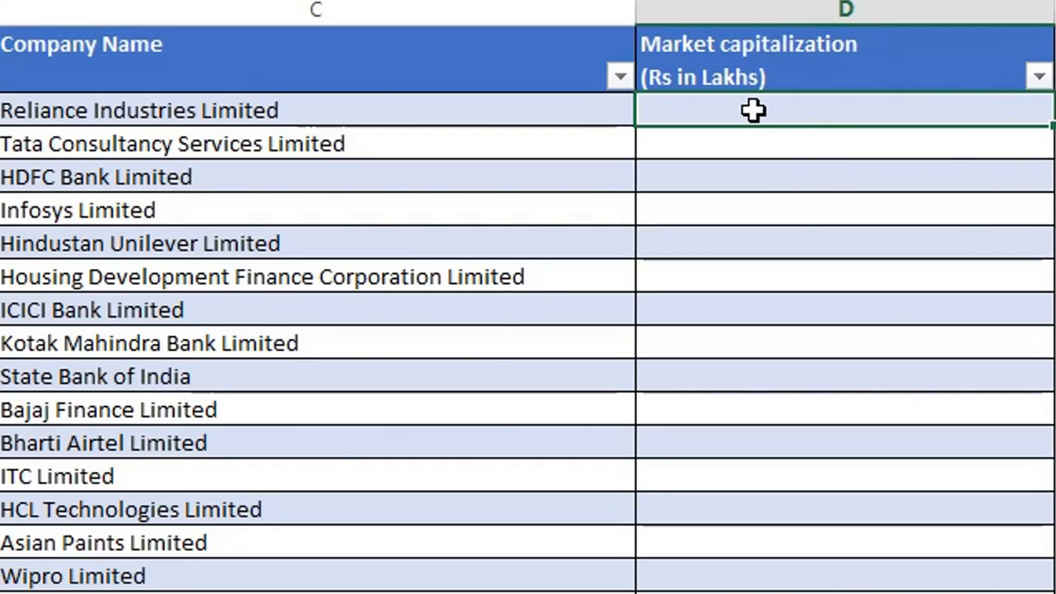
{"action": "type", "text": "=RI"}
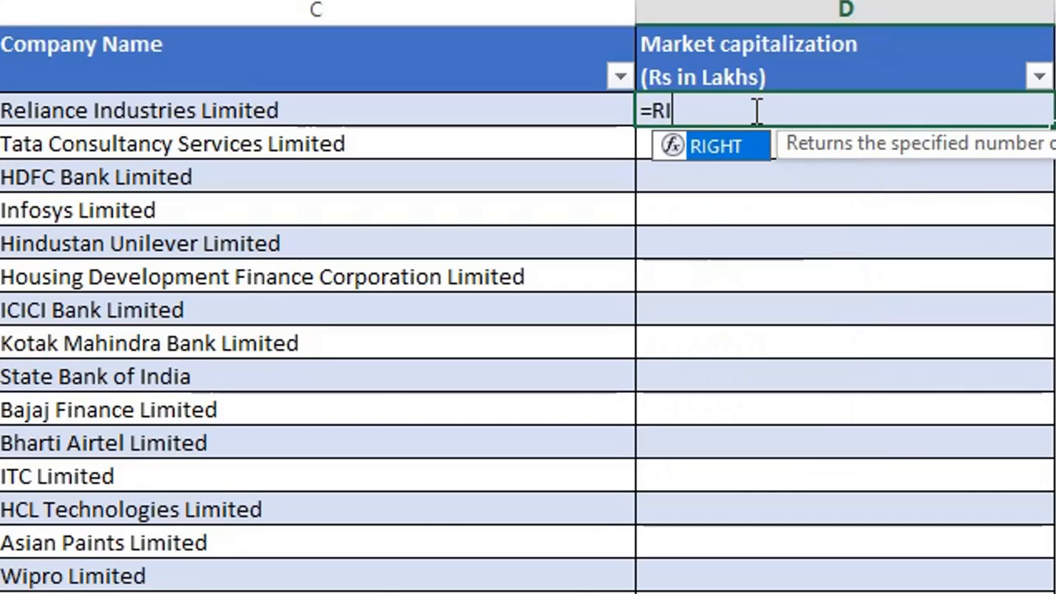
{"action": "type", "text": "G"}
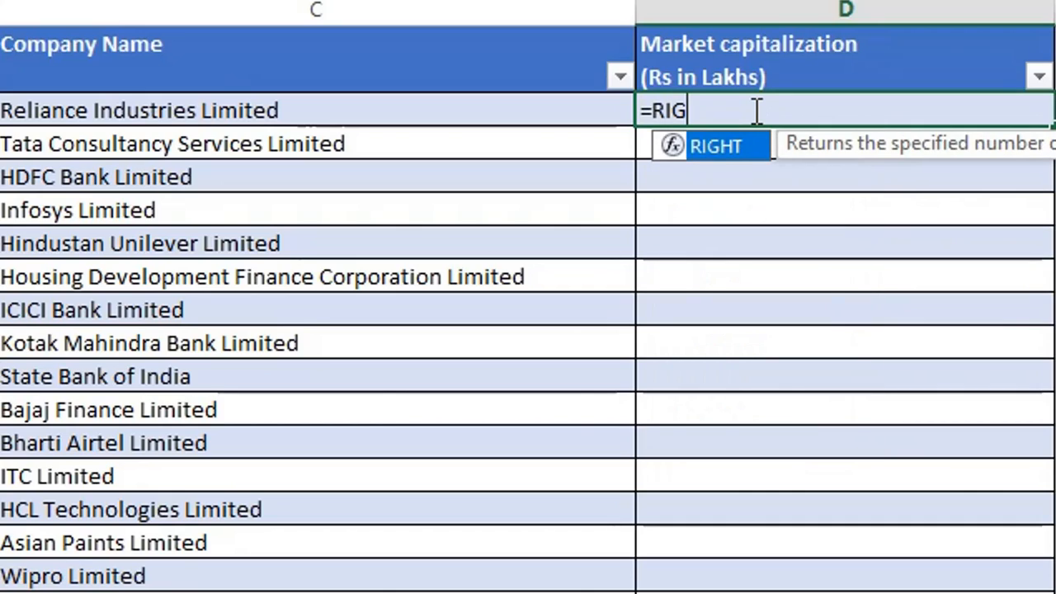
{"action": "double_click", "coordinate": [715, 146]}
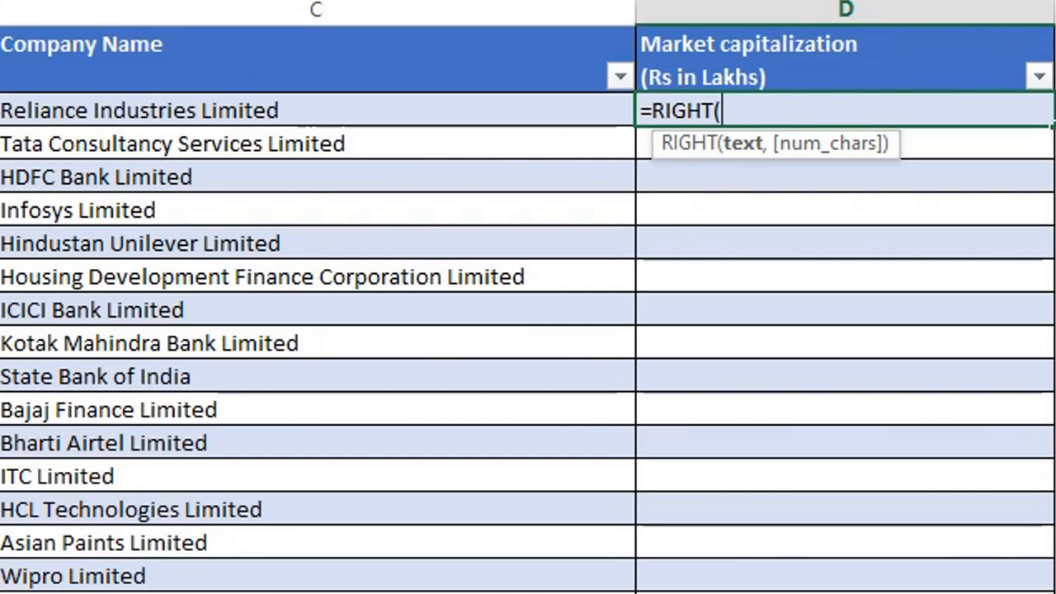
{"action": "left_click", "coordinate": [0, 111]}
{"action": "type", "text": ","}
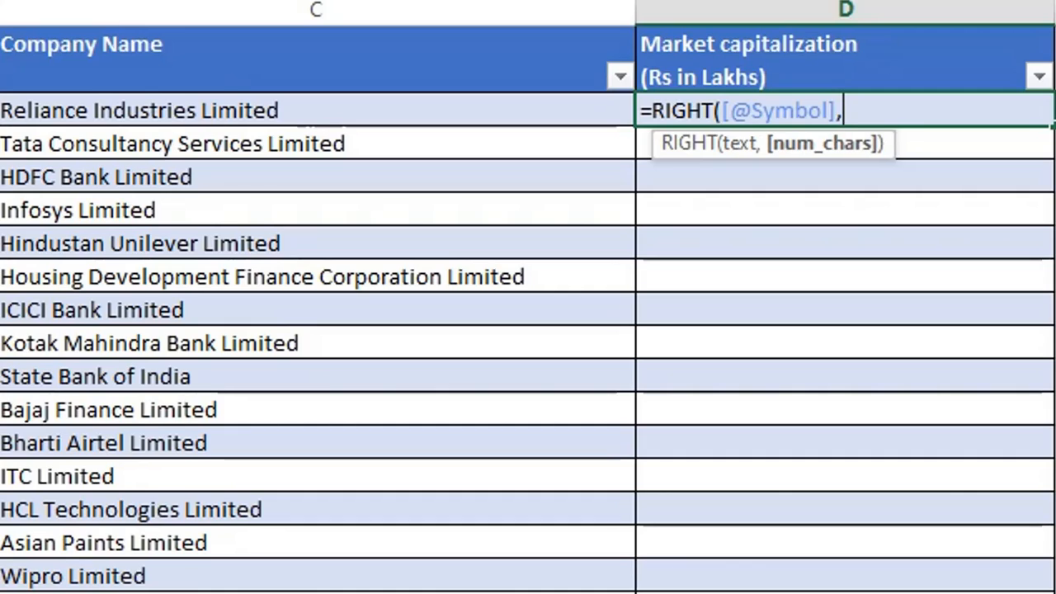
{"action": "type", "text": "3)"}
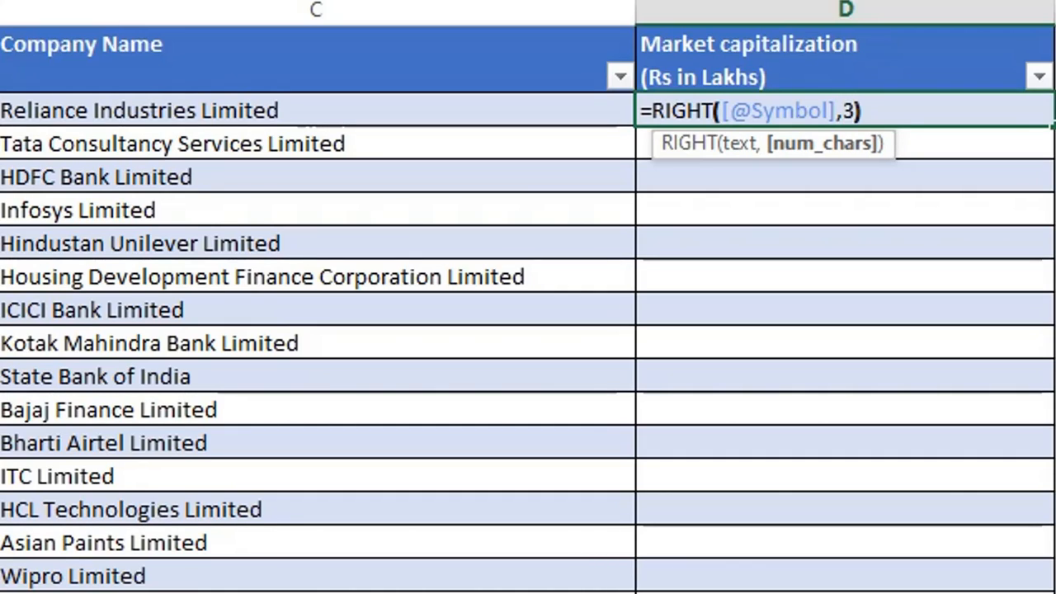
{"action": "key", "text": "Return"}
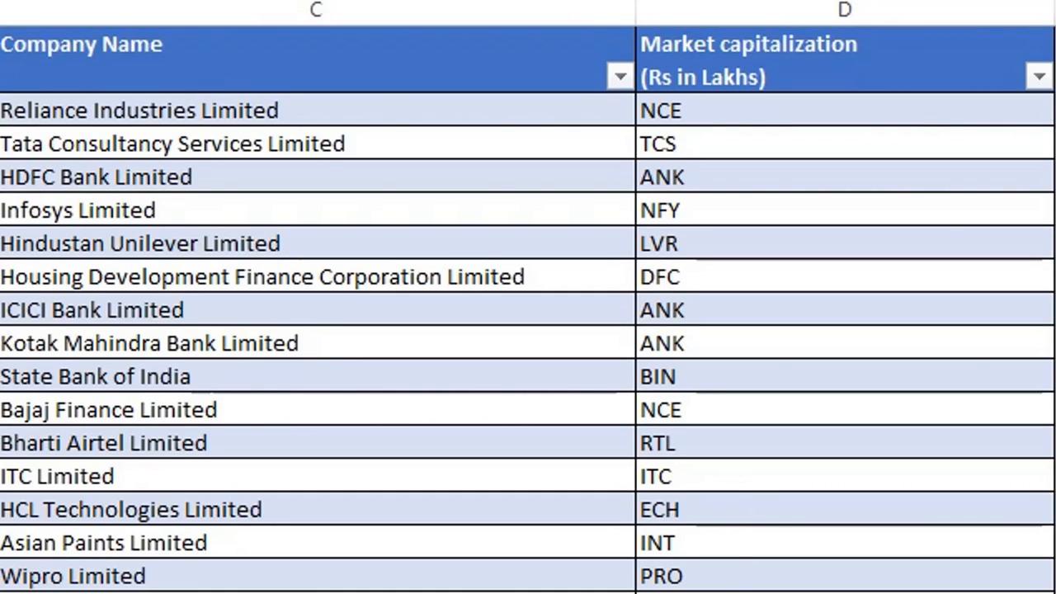
- Clear all the RIGHT formula results from the Market capitalization column, from D2 down
{"action": "left_click", "coordinate": [845, 590]}
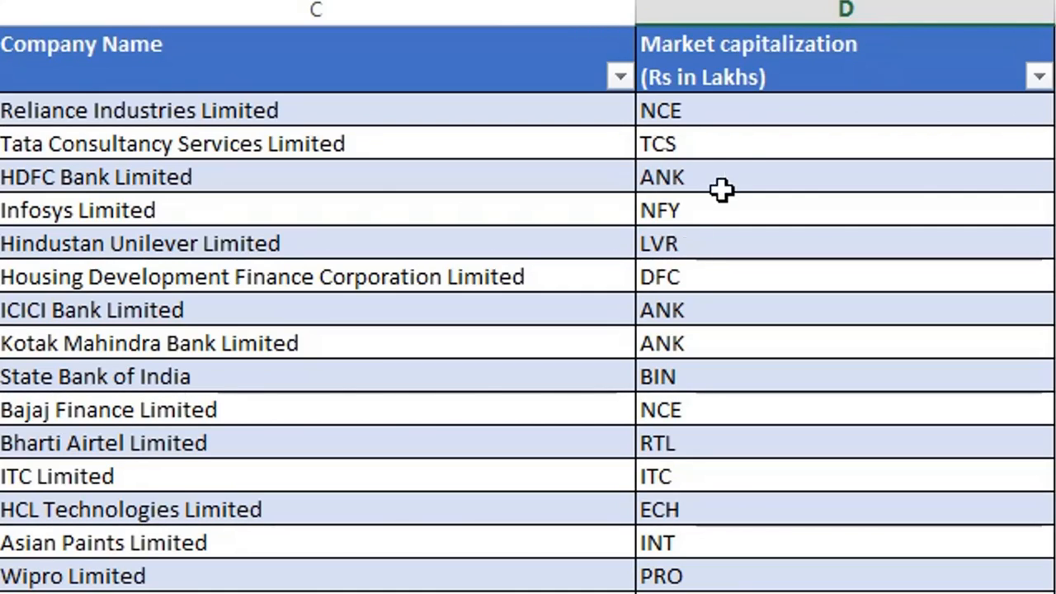
{"action": "left_click", "coordinate": [756, 106]}
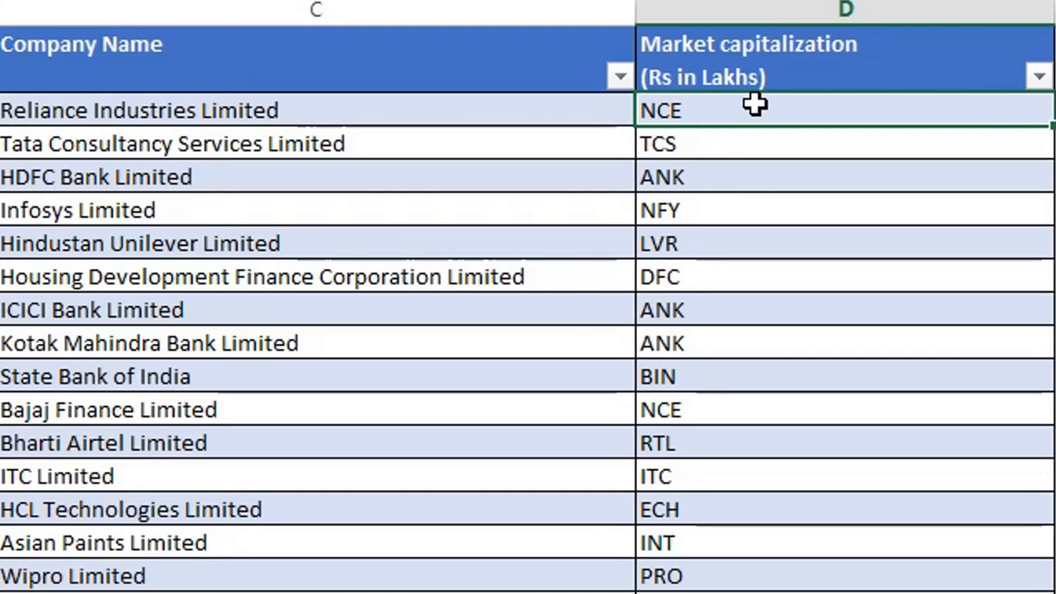
{"action": "key", "text": "ctrl+shift+Down"}
{"action": "key", "text": "Delete"}
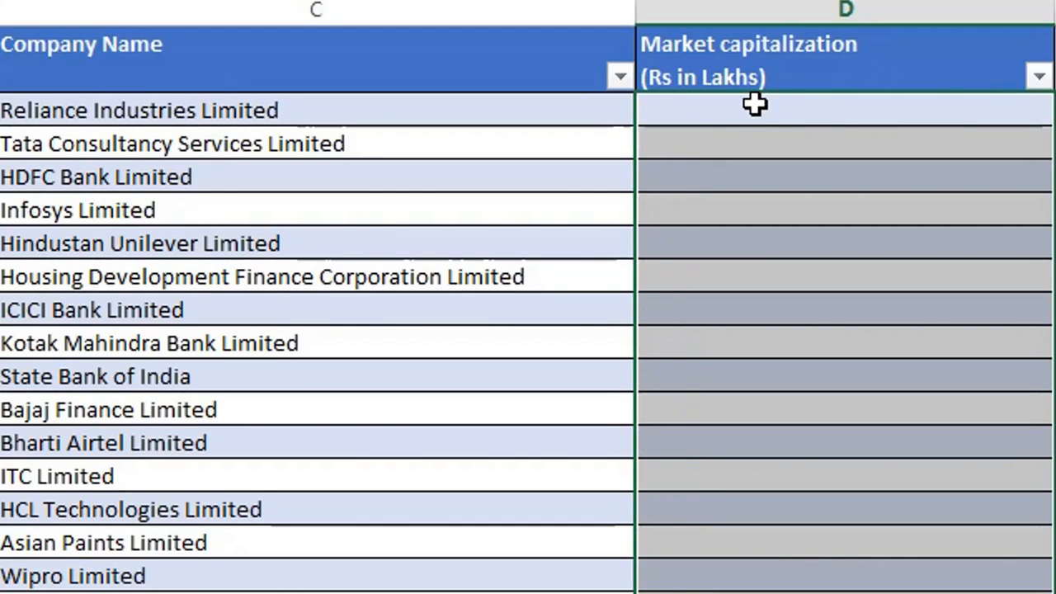
{"action": "left_click", "coordinate": [761, 112]}
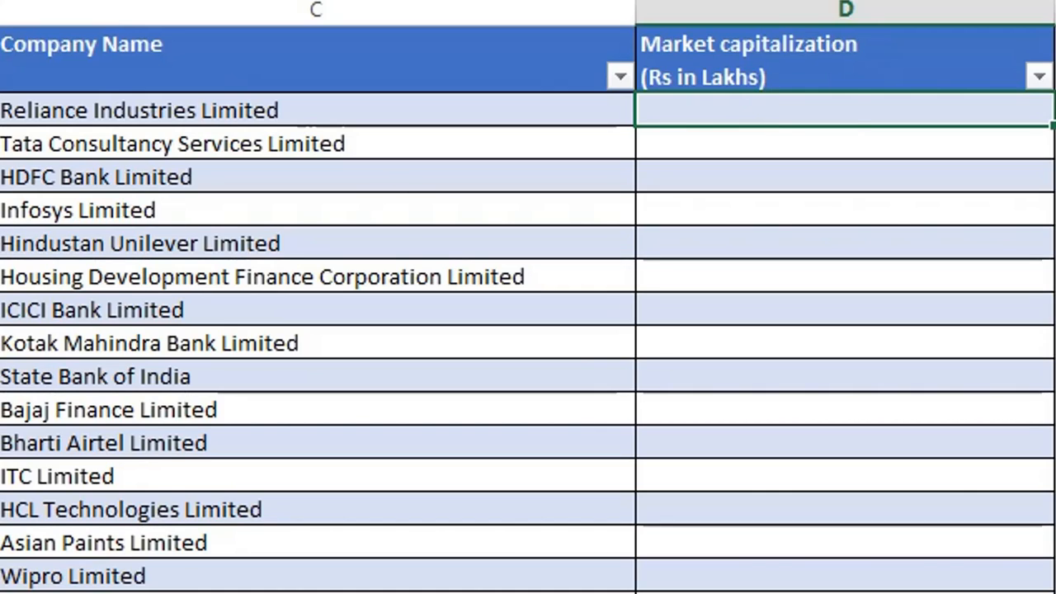
{"action": "left_click", "coordinate": [1, 250]}
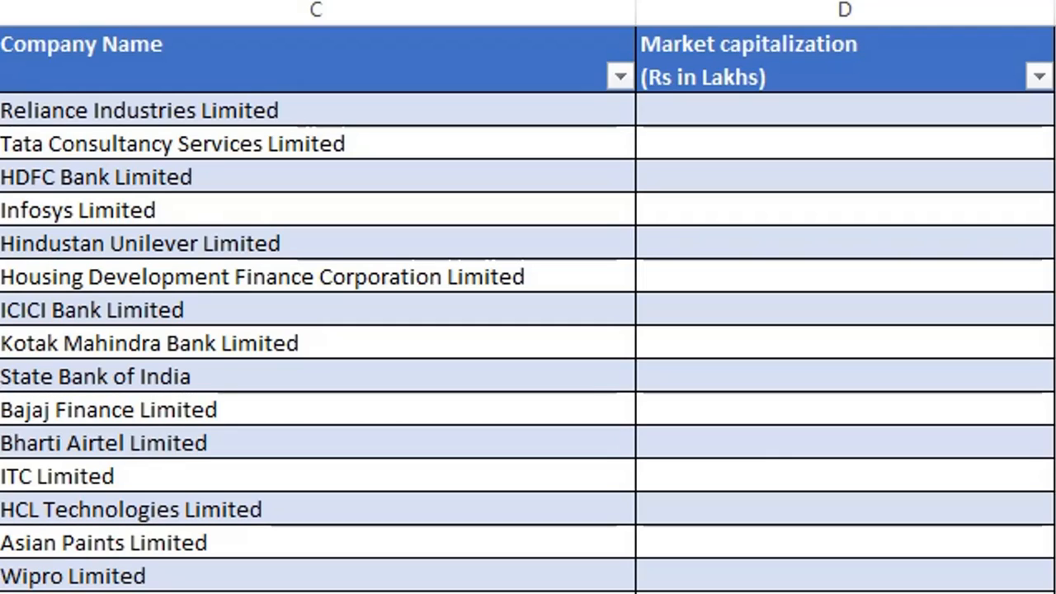
{"action": "left_click", "coordinate": [137, 579]}
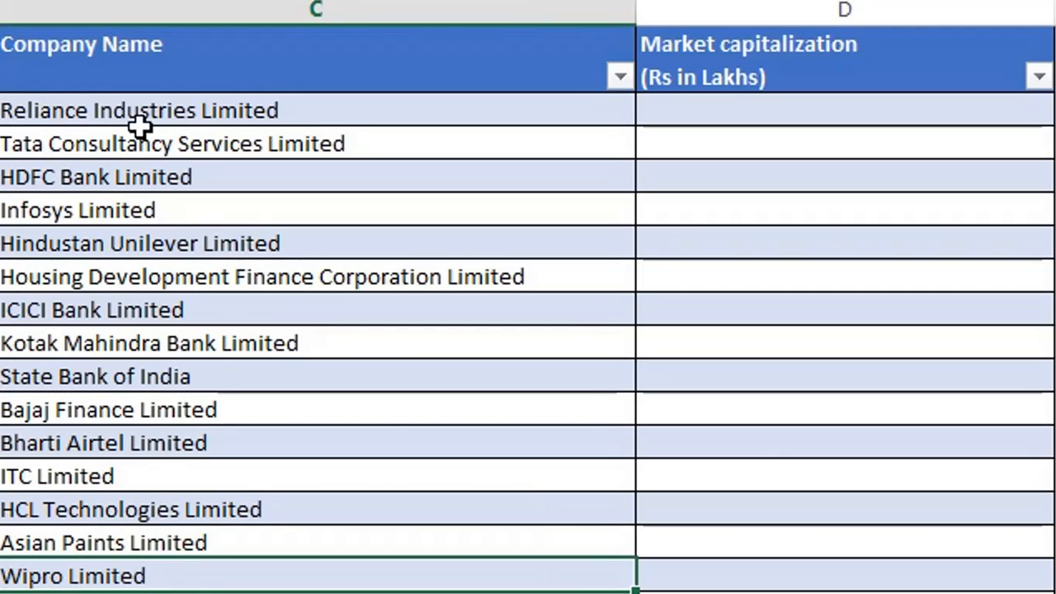
{"action": "left_click_drag", "start_coordinate": [142, 114], "coordinate": [124, 582]}
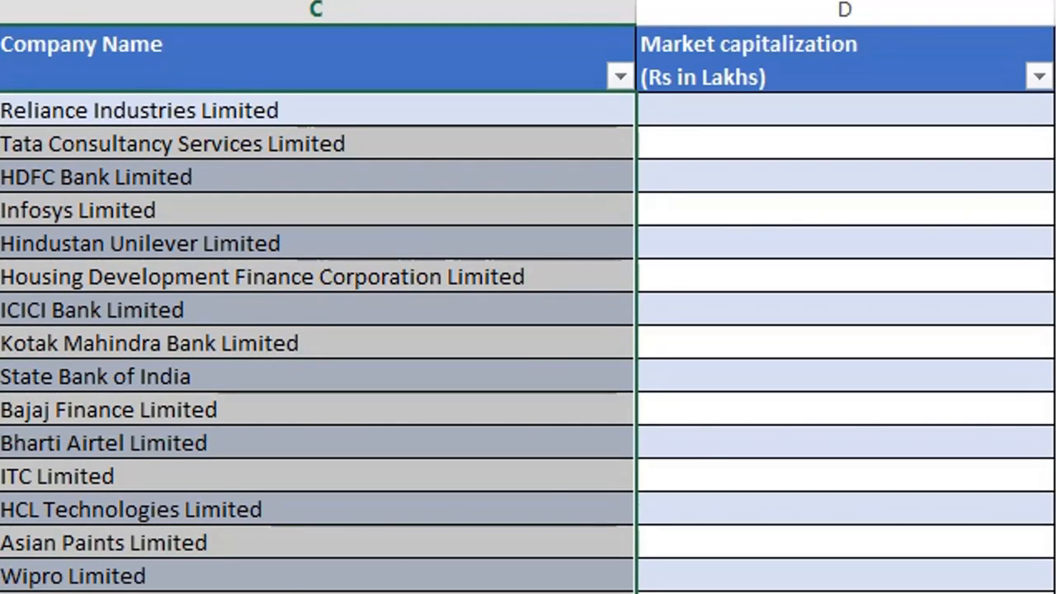
{"action": "left_click", "coordinate": [701, 450]}
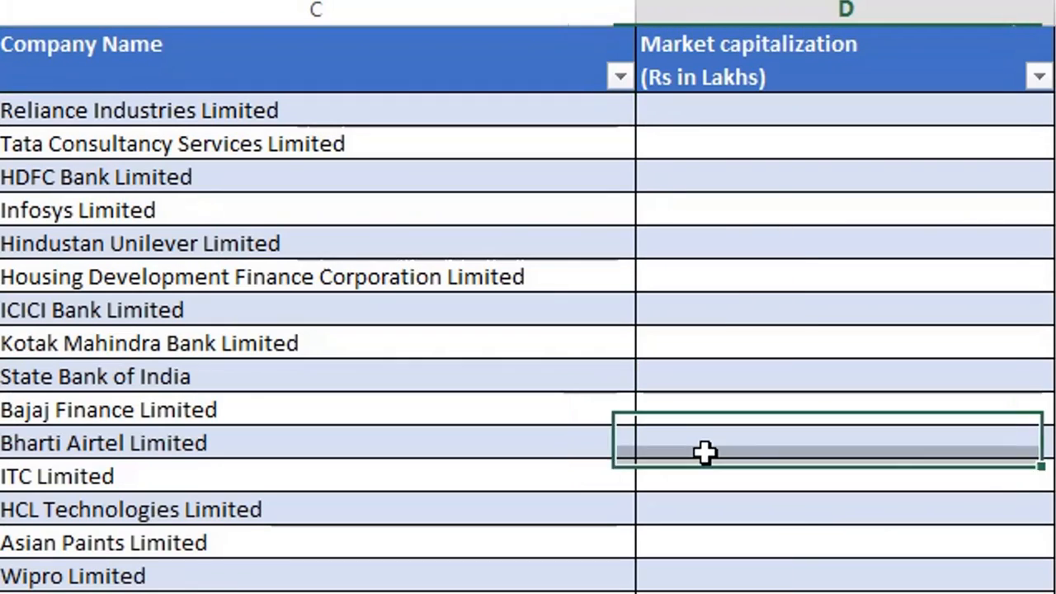
- Enter =MID([@[Company Name]],9,10) in D2 to fill the Market capitalization column with ten characters of each company name, starting at the ninth
{"action": "left_click", "coordinate": [761, 116]}
{"action": "type", "text": "="}
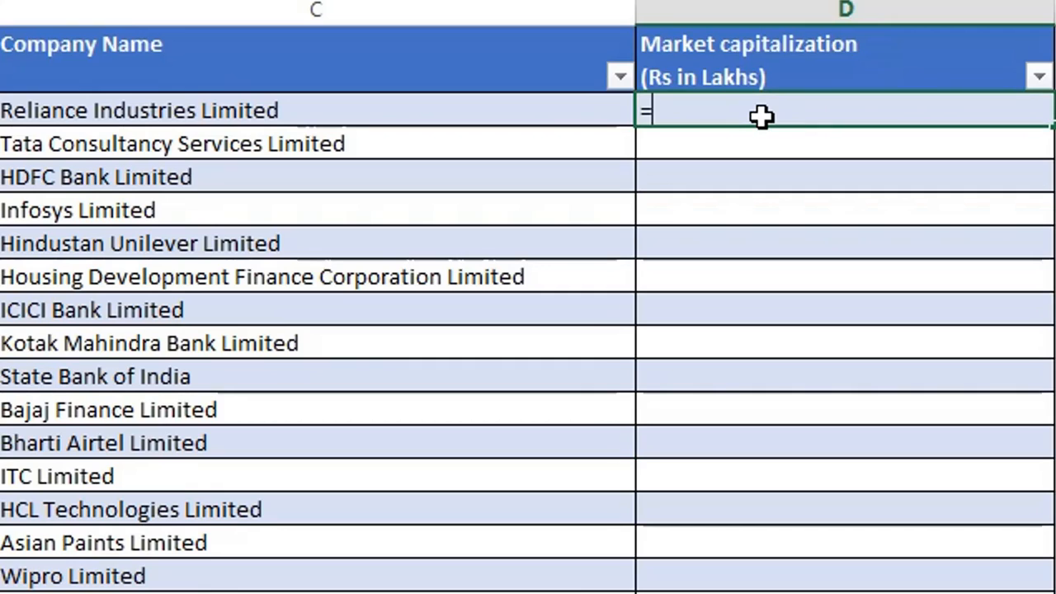
{"action": "type", "text": "MID"}
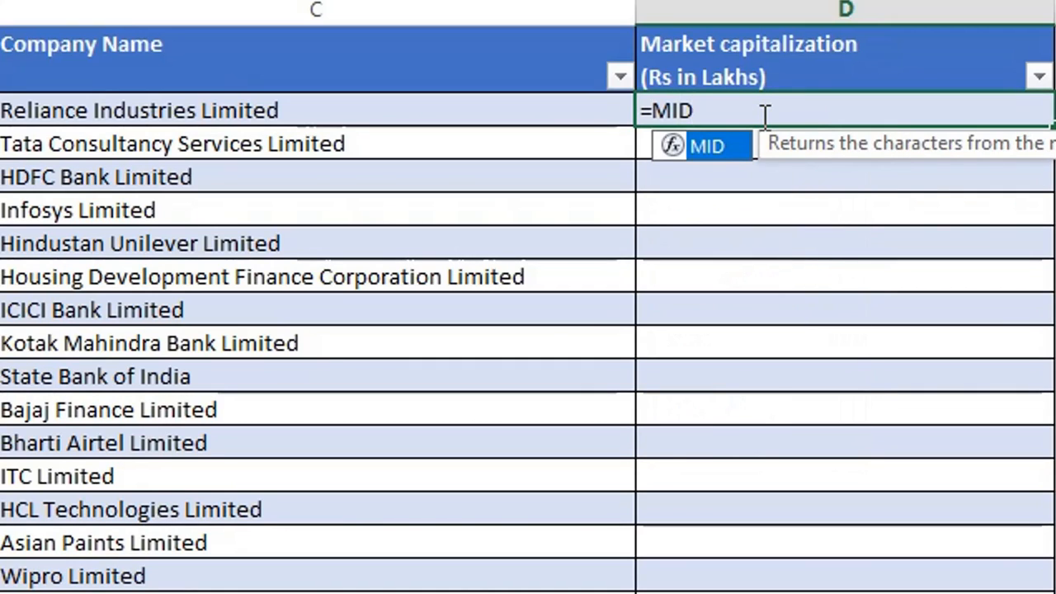
{"action": "double_click", "coordinate": [707, 146]}
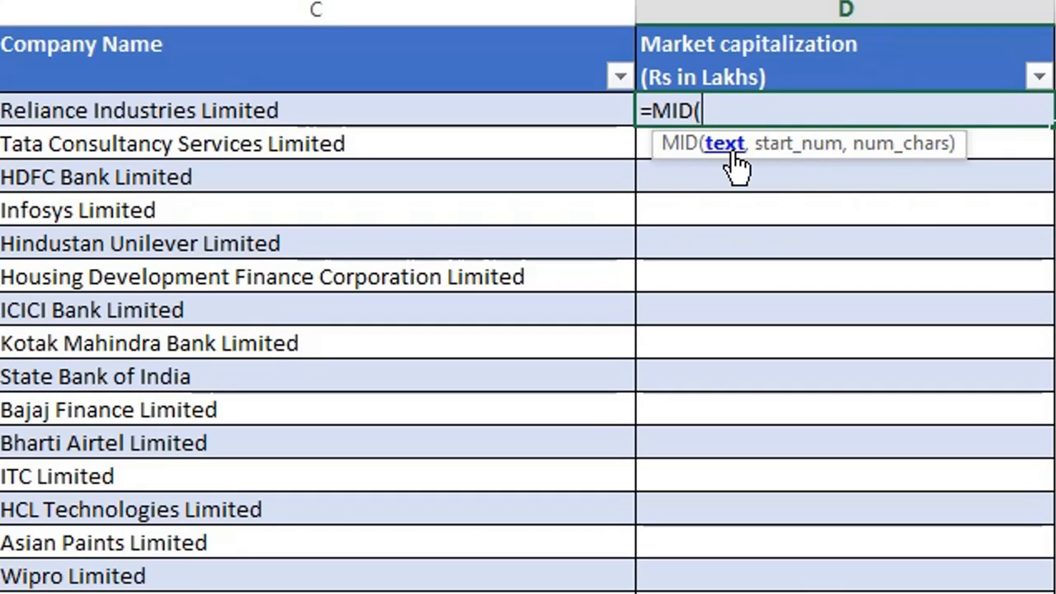
{"action": "left_click", "coordinate": [476, 111]}
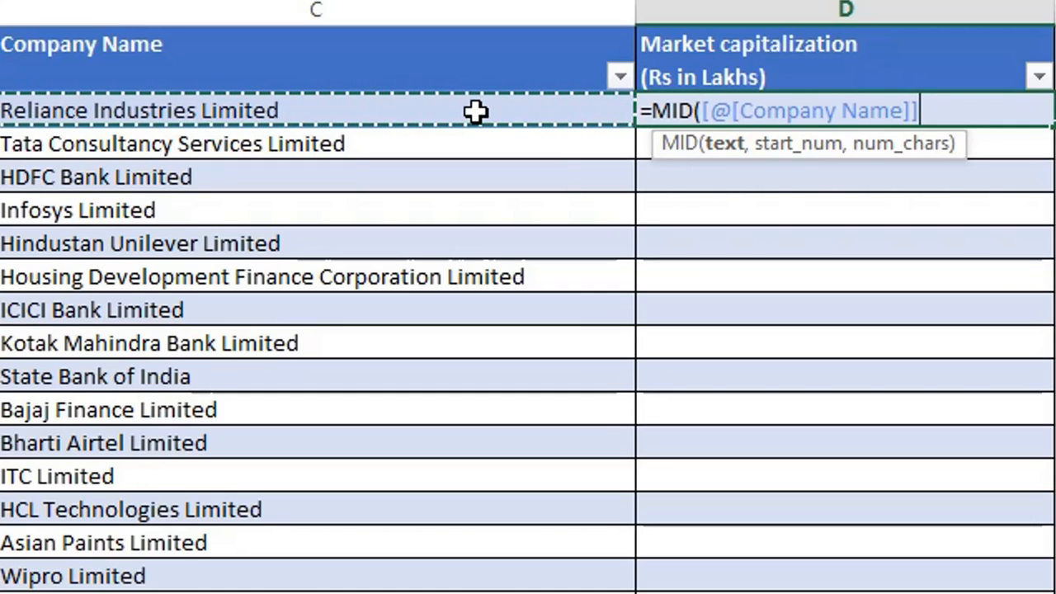
{"action": "type", "text": ",9"}
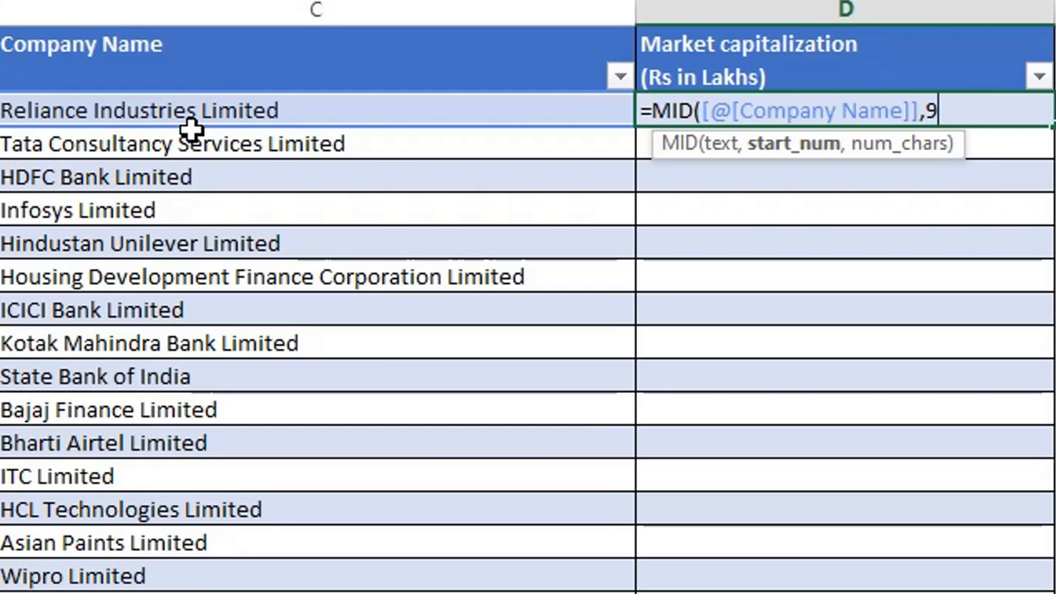
{"action": "type", "text": ","}
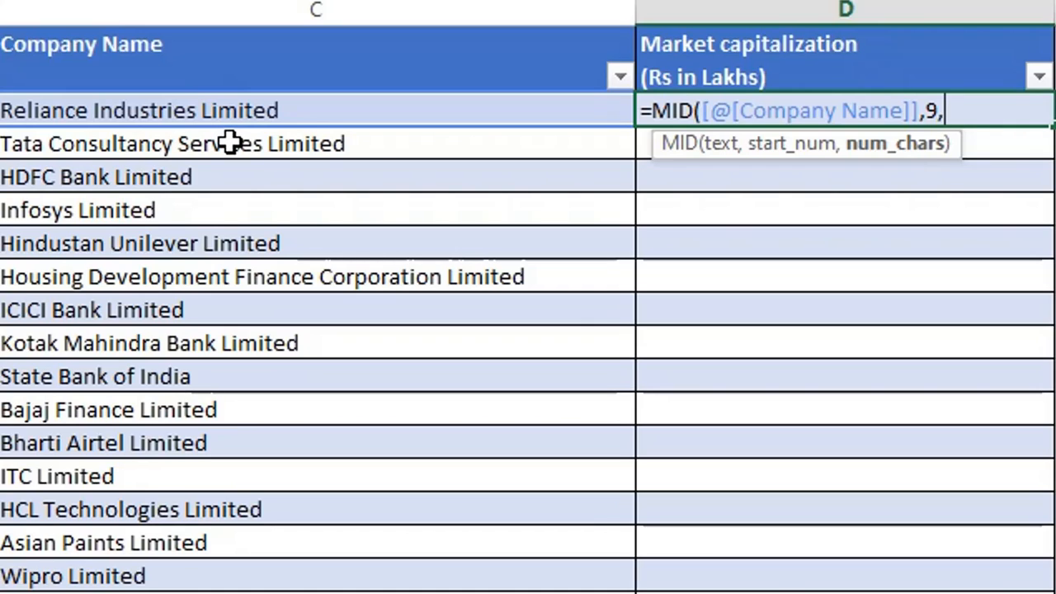
{"action": "type", "text": "10)"}
{"action": "key", "text": "Return"}
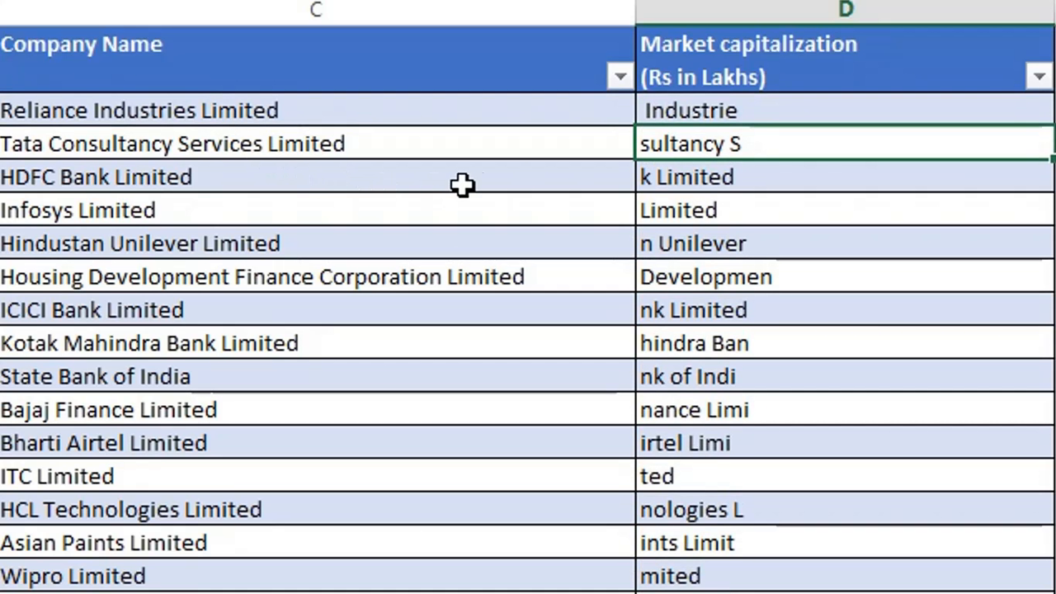
- Change the number of characters in D2's MID formula to 11 for the whole Market capitalization column
{"action": "left_click", "coordinate": [732, 110]}
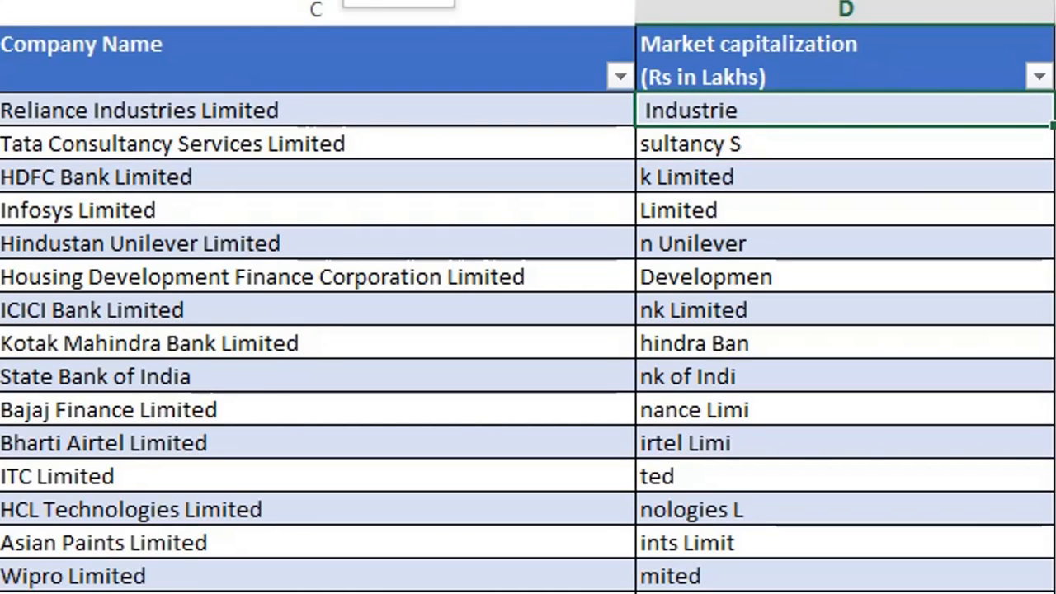
{"action": "key", "text": "F2"}
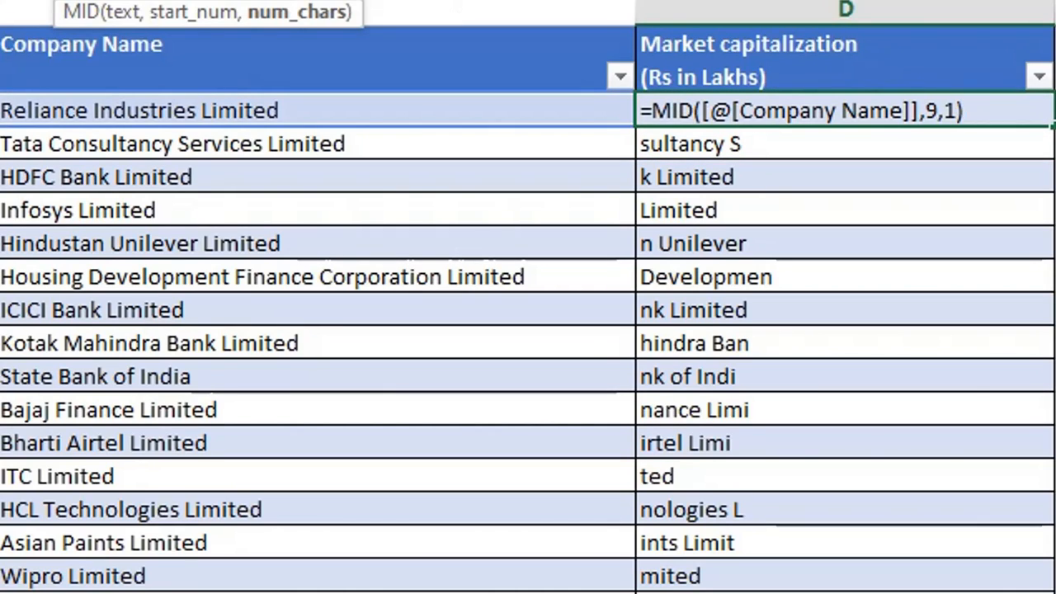
{"action": "type", "text": "1"}
{"action": "key", "text": "Return"}
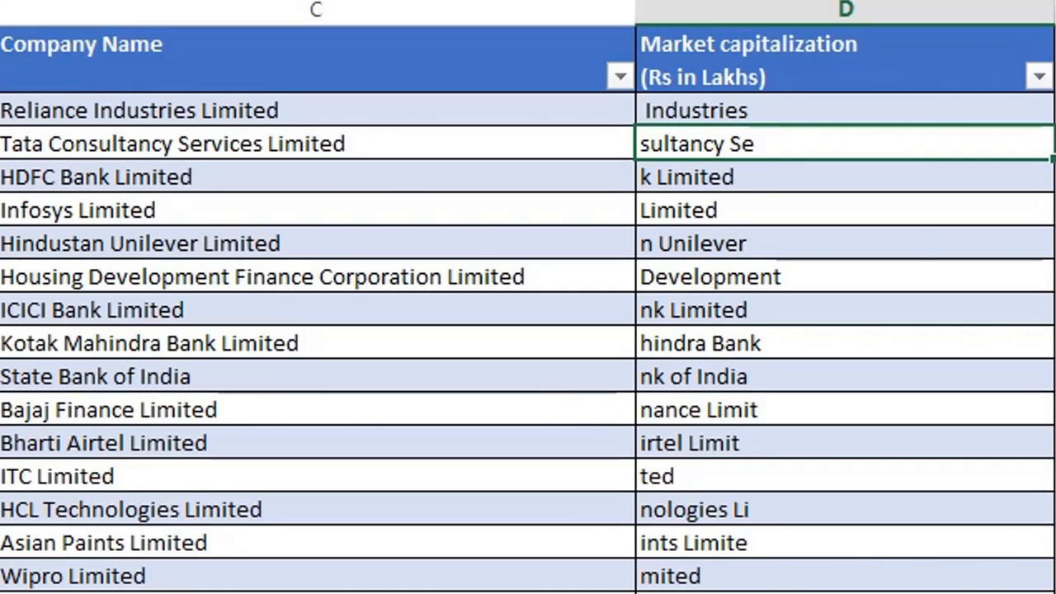
{"action": "left_click", "coordinate": [1055, 210]}
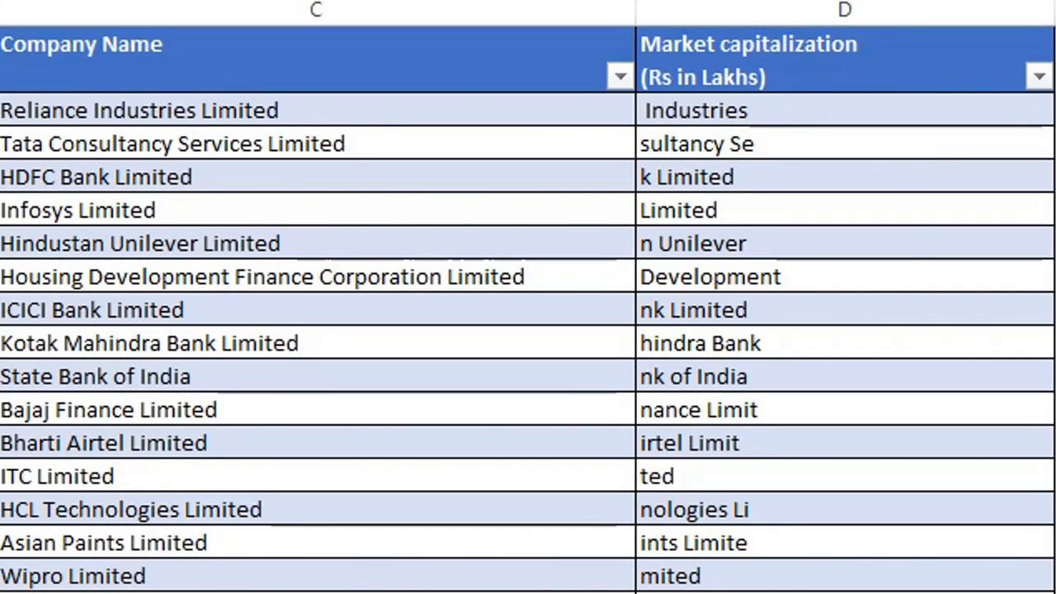